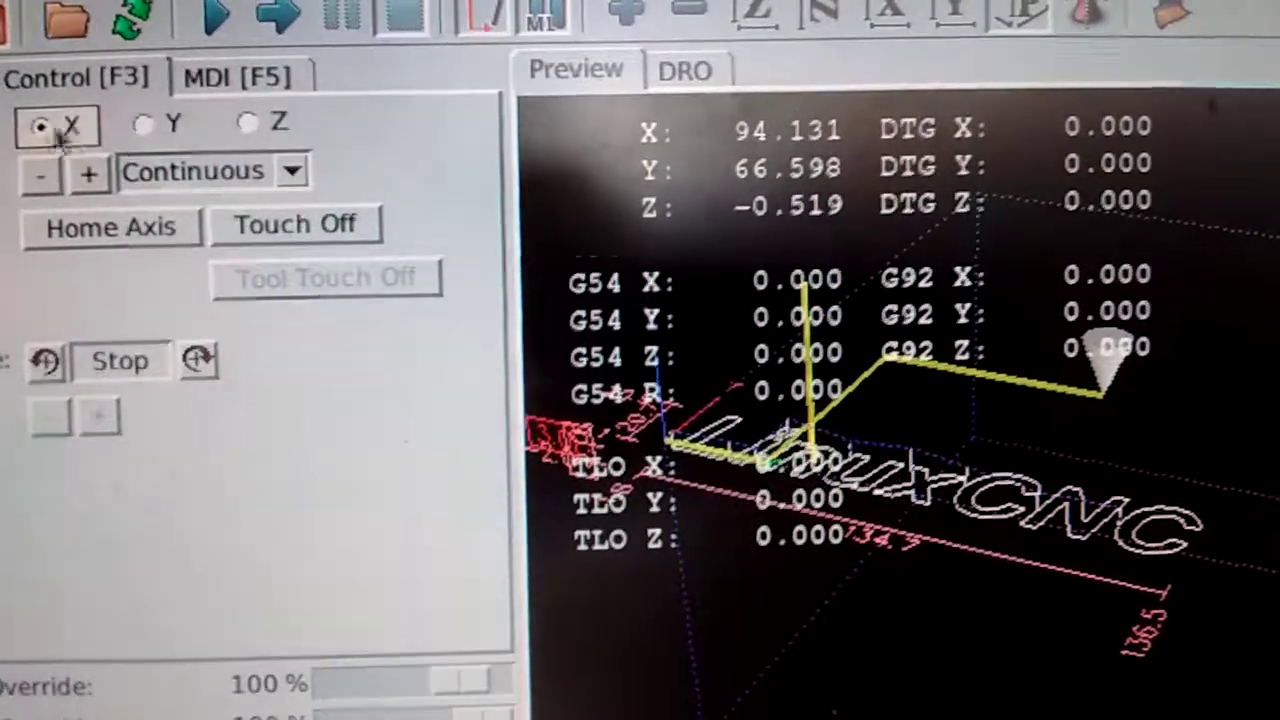
Jog X forward and back to 100.666, then raise Z to 12.826 with Y at 24.294.
left_click(98, 174)
left_click_drag(92, 168, 34, 150)
left_click(143, 90)
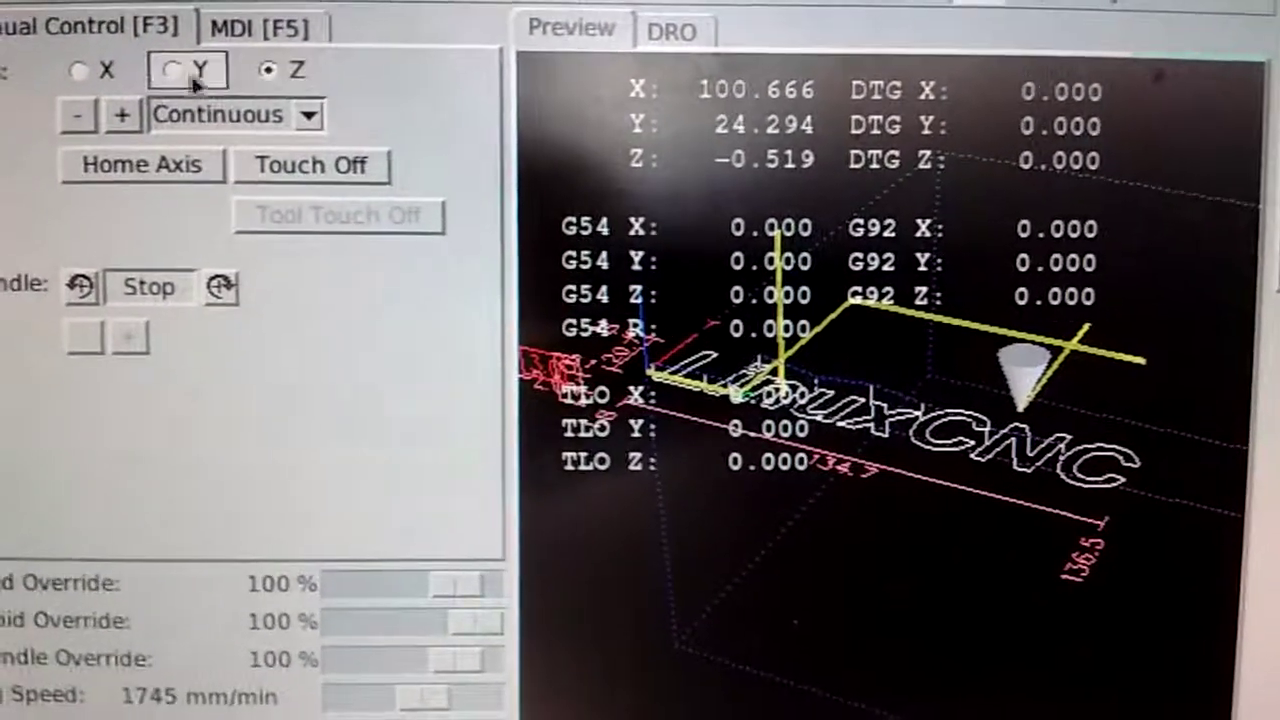
left_click_drag(122, 133, 122, 133)
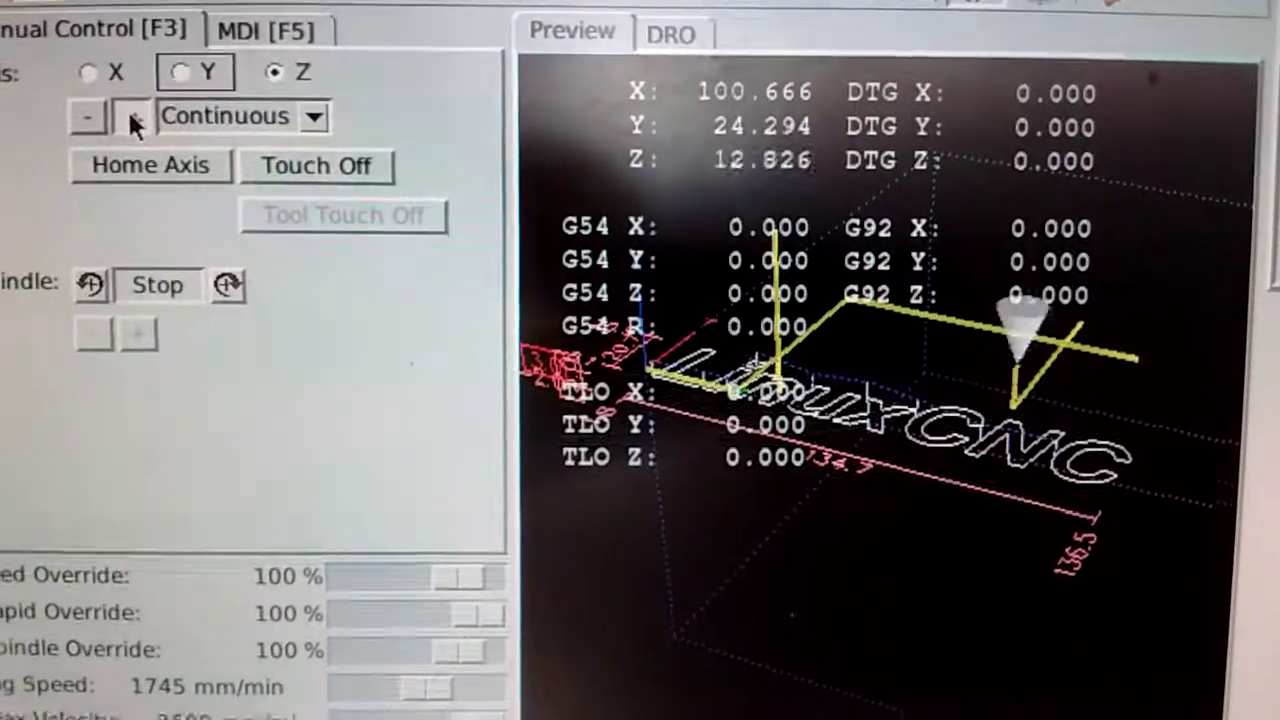